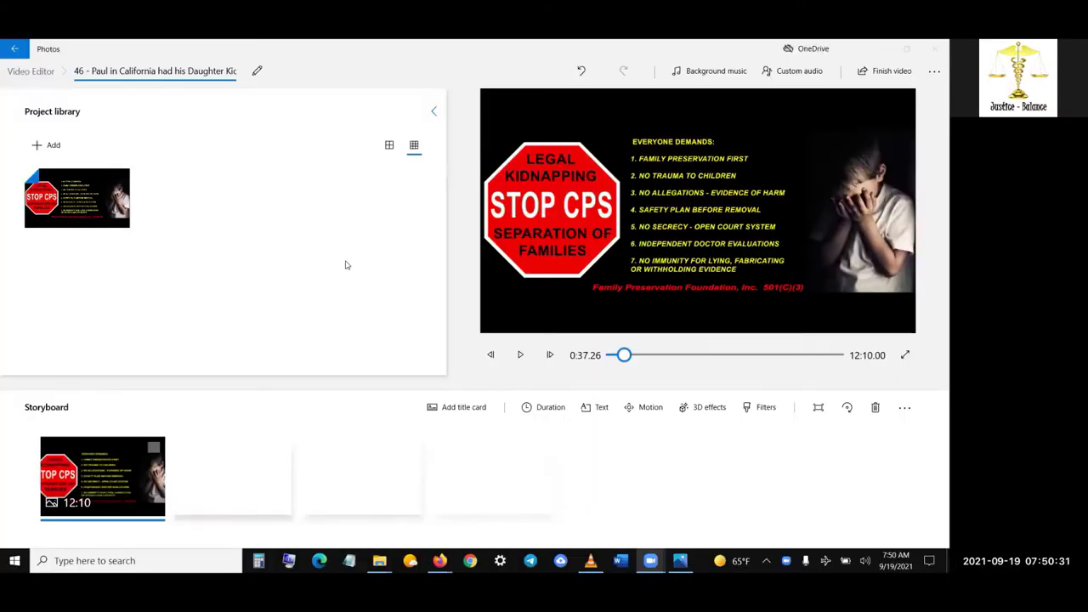
# Open the Name your video dialog and move the cursor back through the long project title
pyautogui.click(257, 70)
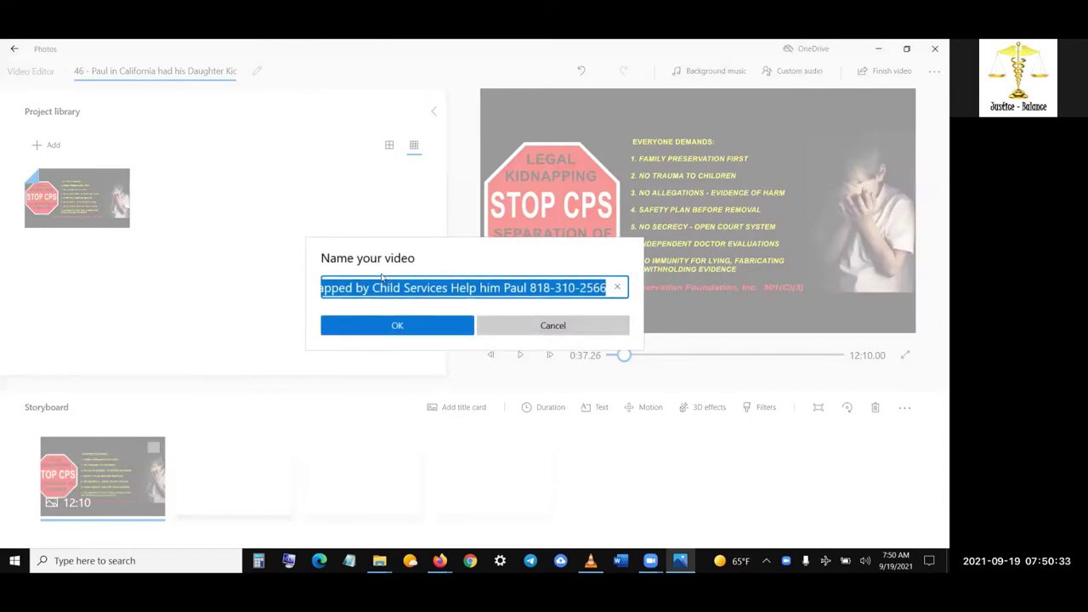
pyautogui.click(430, 289)
pyautogui.press('Left')
pyautogui.press('Left')
pyautogui.press('Left')
pyautogui.press('Left')
pyautogui.press('Left')
pyautogui.press('Left')
pyautogui.press('Left')
pyautogui.press('Left')
pyautogui.press('Left')
pyautogui.press('Left')
pyautogui.press('Left')
pyautogui.press('Left')
pyautogui.press('Left')
pyautogui.press('Left')
pyautogui.press('Left')
pyautogui.press('Left')
pyautogui.press('Left')
pyautogui.press('Left')
pyautogui.press('Left')
pyautogui.press('Left')
pyautogui.press('Left')
pyautogui.press('Left')
pyautogui.press('Left')
pyautogui.press('Left')
pyautogui.press('Left')
pyautogui.press('Left')
pyautogui.press('Left')
pyautogui.press('Left')
pyautogui.press('Left')
pyautogui.press('Left')
pyautogui.press('Left')
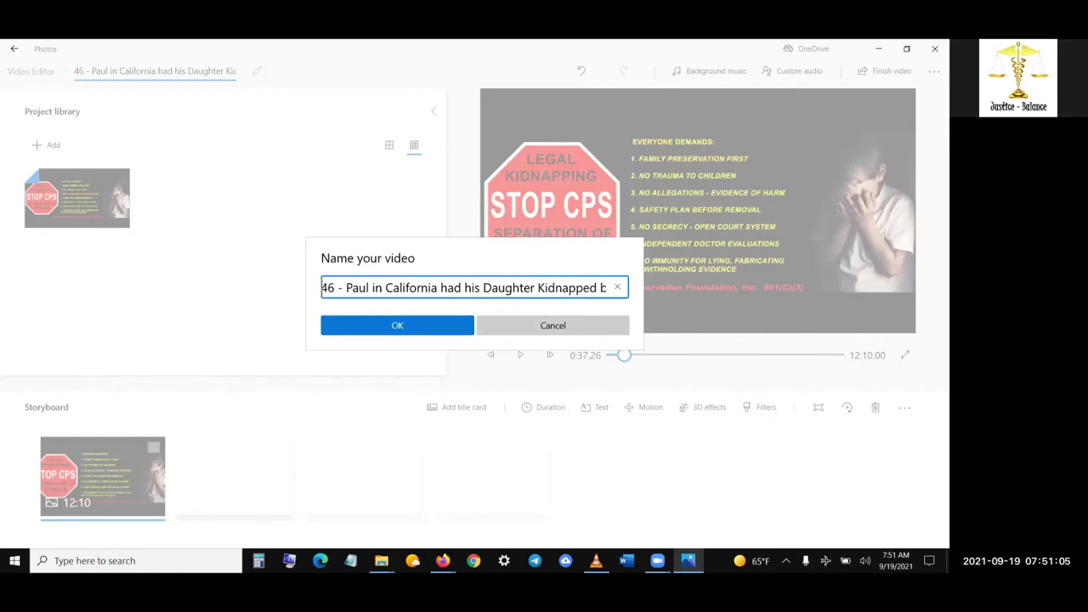
# Bring the 1122 - CALLU folder forward, then open a new Firefox window
pyautogui.hotkey('alt', 'Tab')
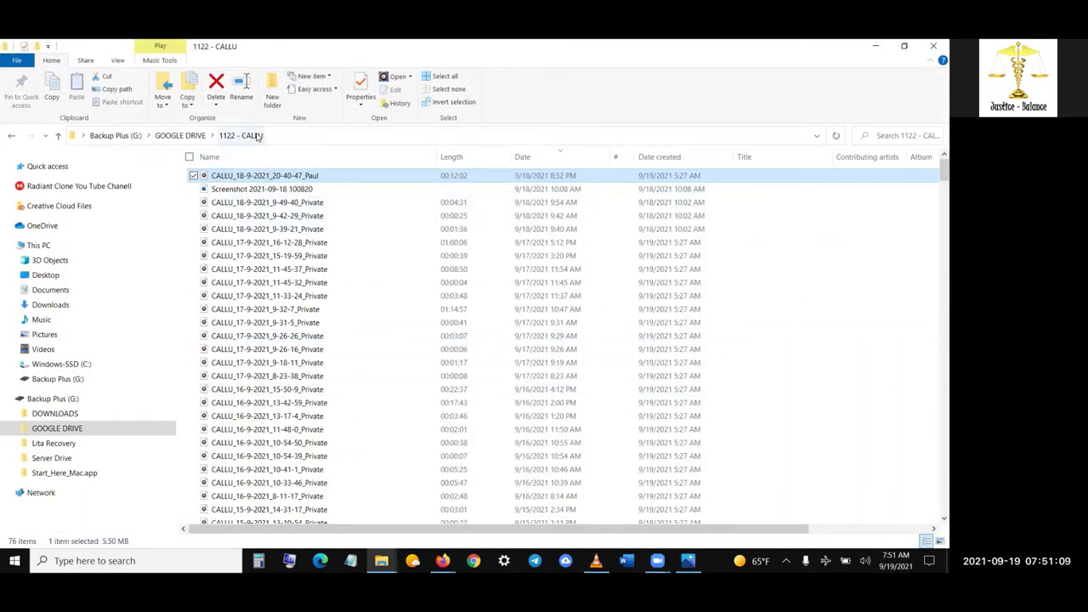
pyautogui.click(443, 560)
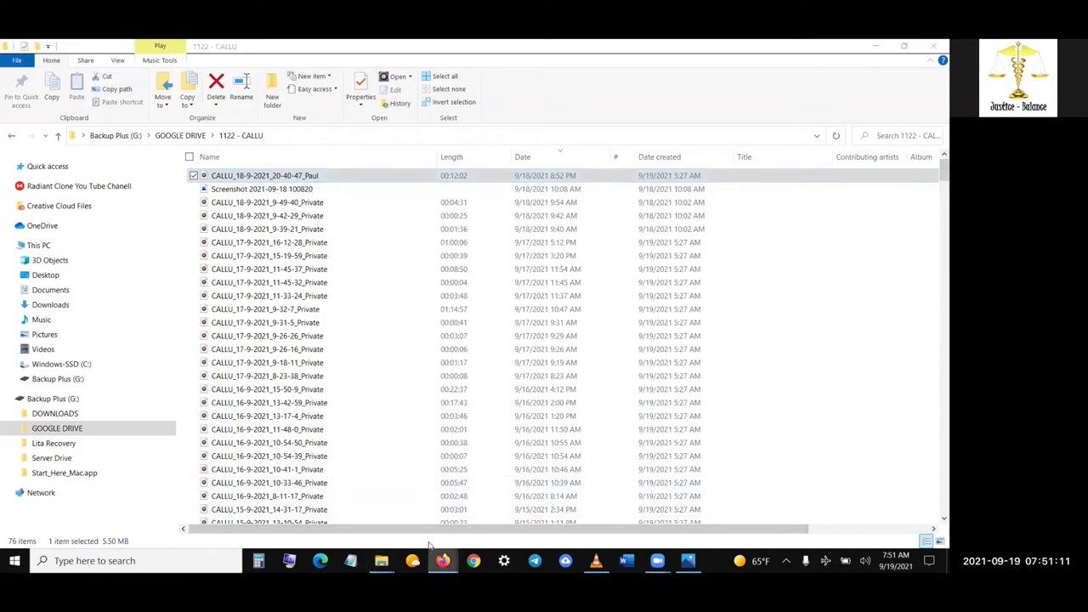
pyautogui.rightClick(443, 560)
pyautogui.click(400, 494)
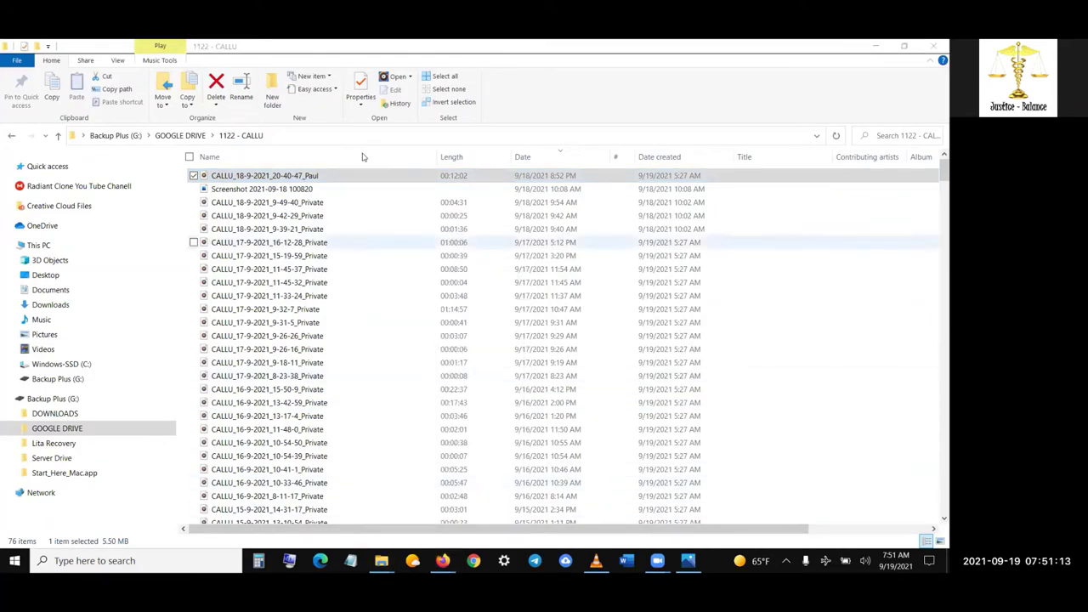
# Search Google for 'callu app' and open the Automatic Call Recorder Pro Google Play page
pyautogui.click(722, 78)
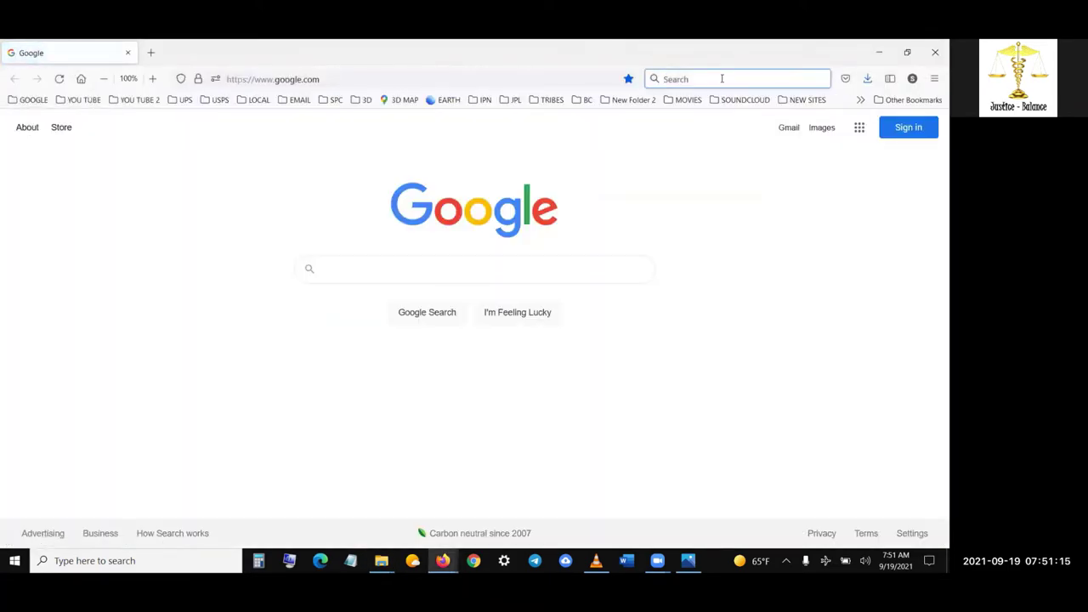
pyautogui.write('ca')
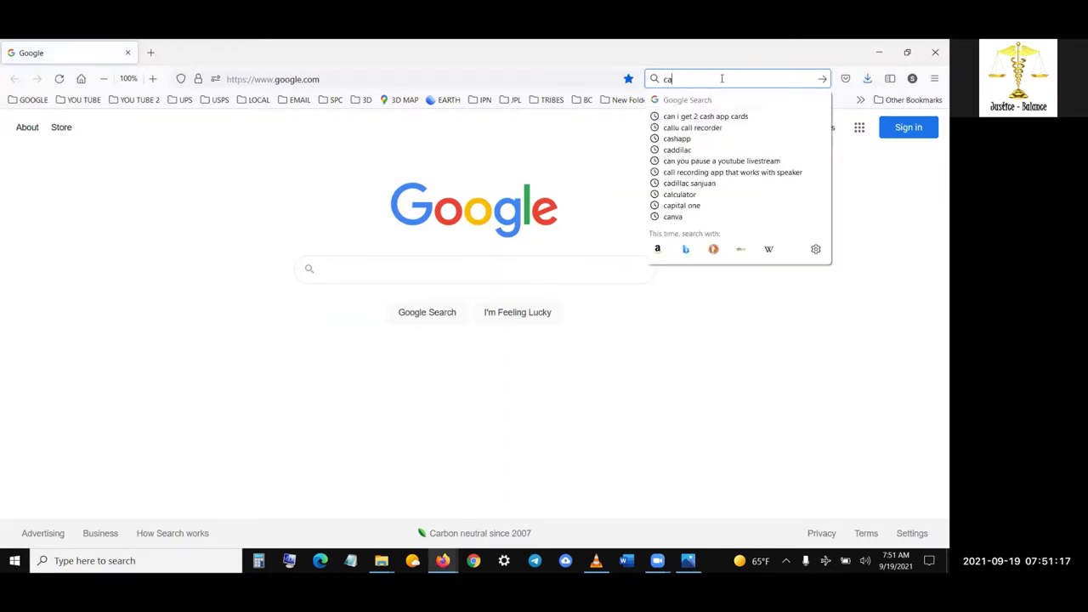
pyautogui.write('llu app')
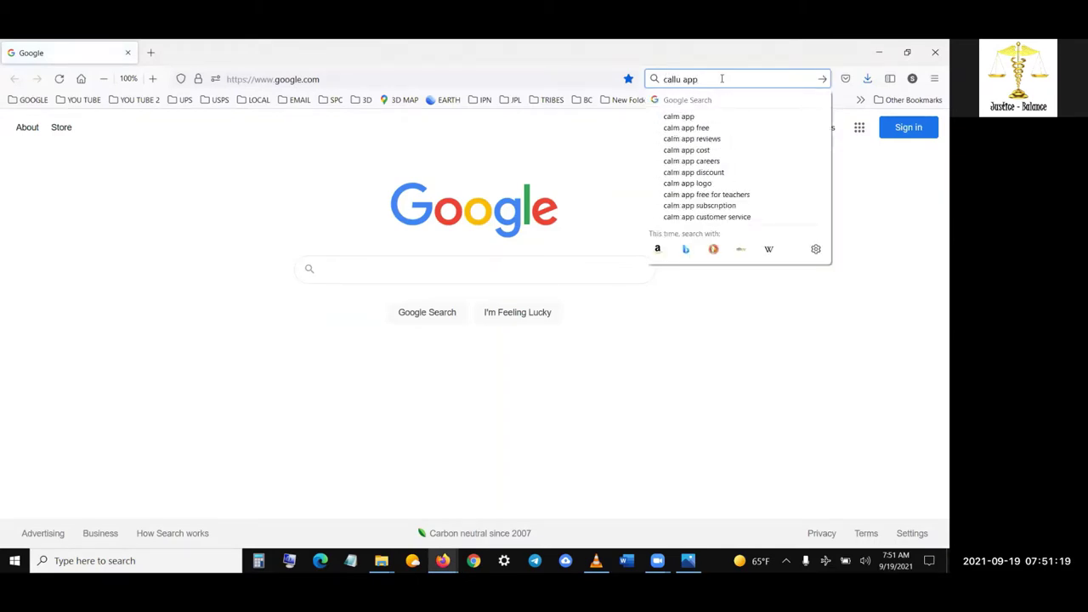
pyautogui.press('Return')
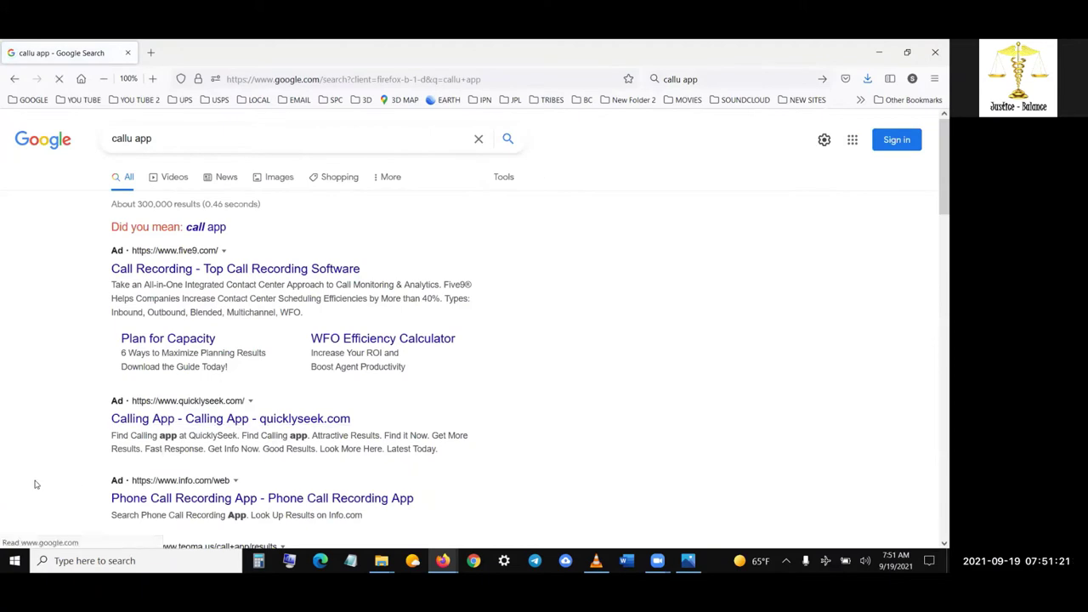
pyautogui.scroll(-3, 76, 478)
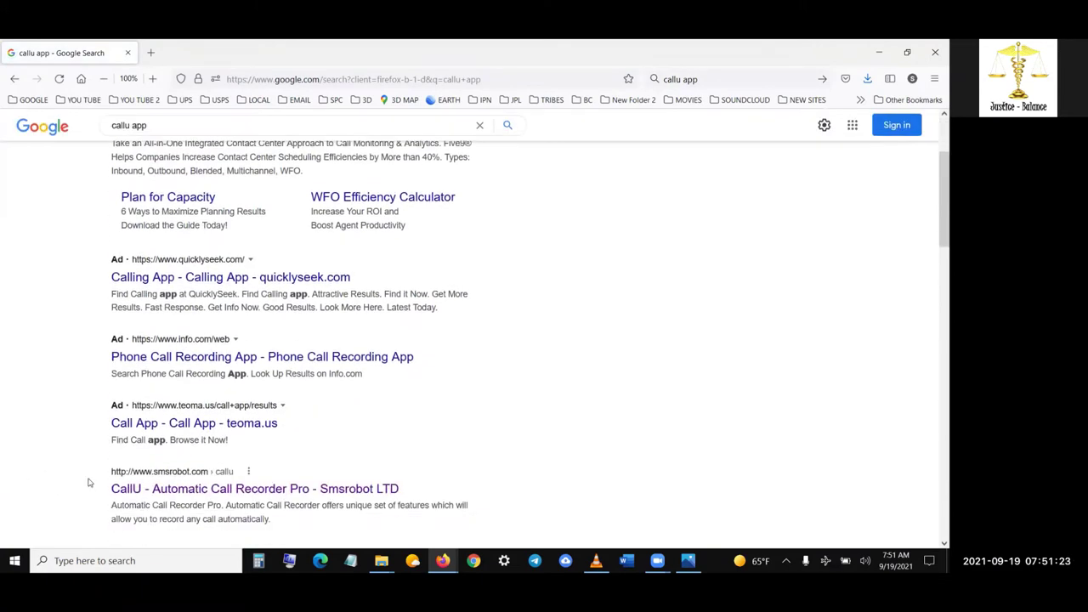
pyautogui.scroll(-5, 77, 478)
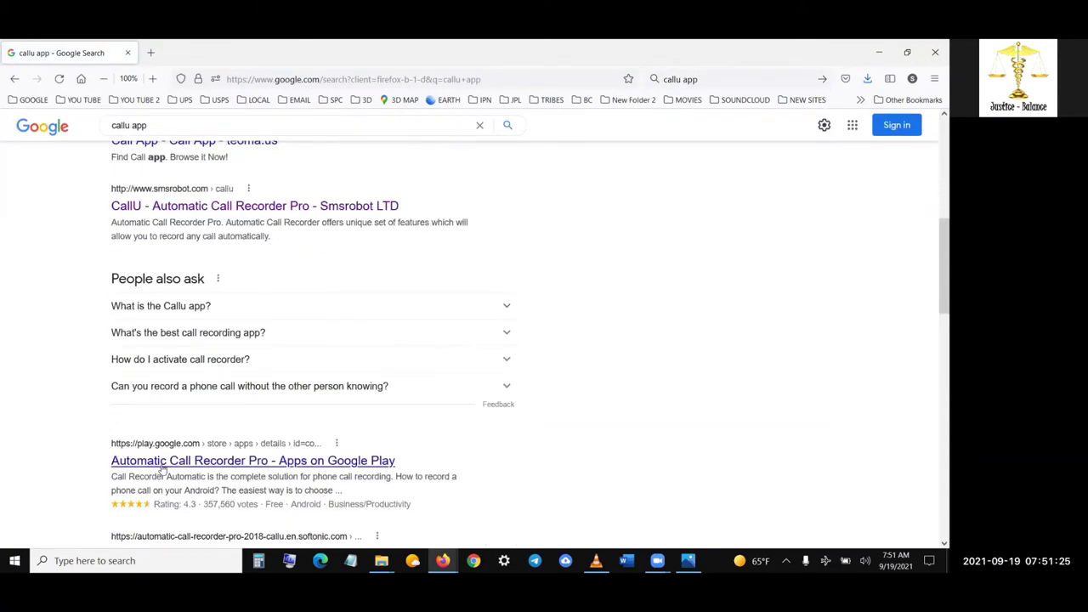
pyautogui.click(175, 468)
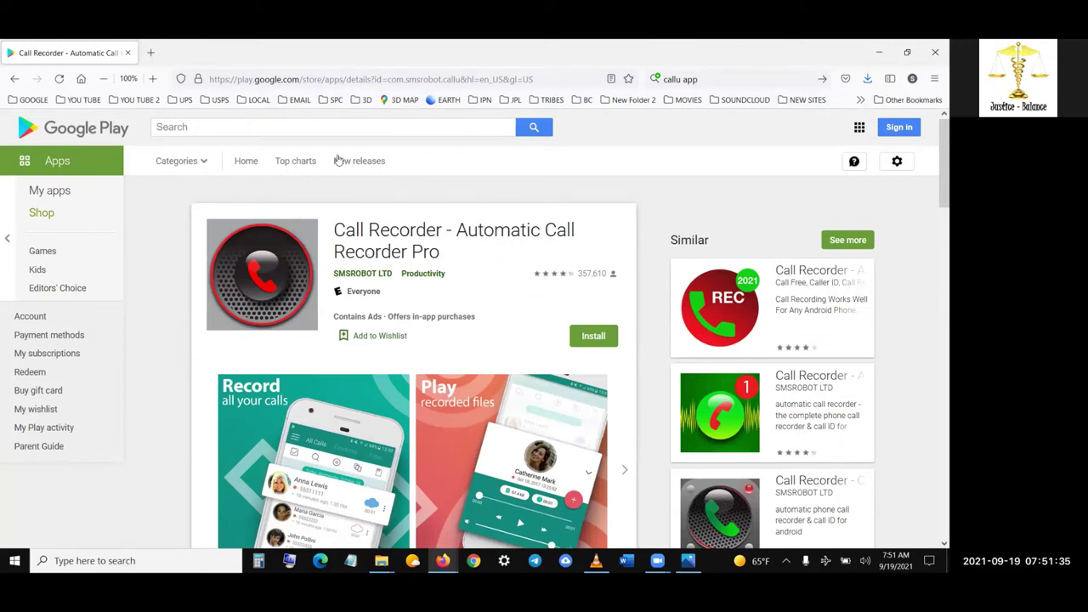
# Search Google Play for 'CallU'
pyautogui.click(213, 127)
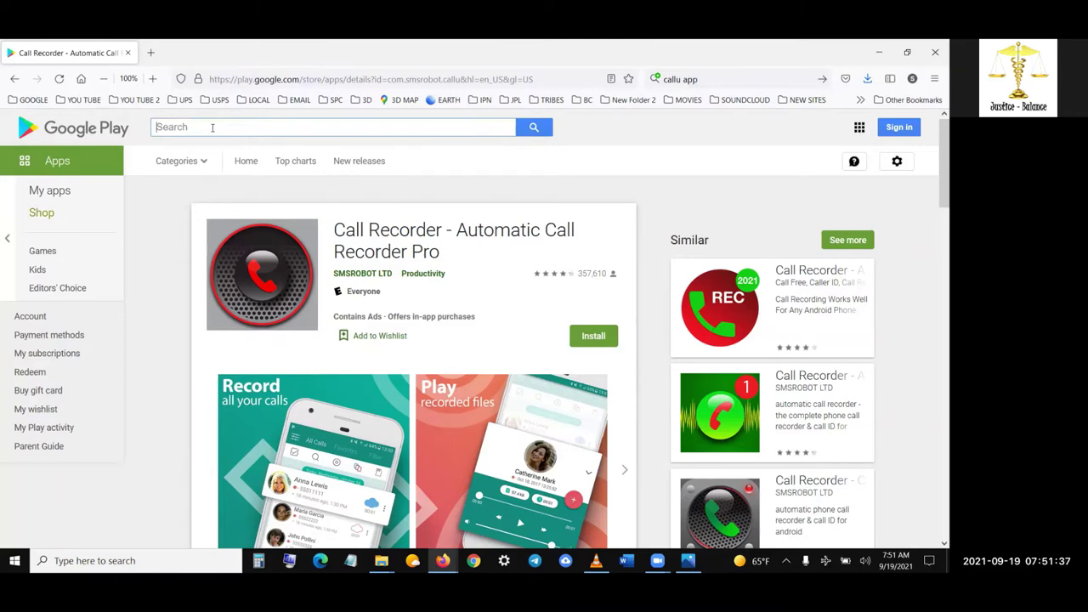
pyautogui.write('CallU')
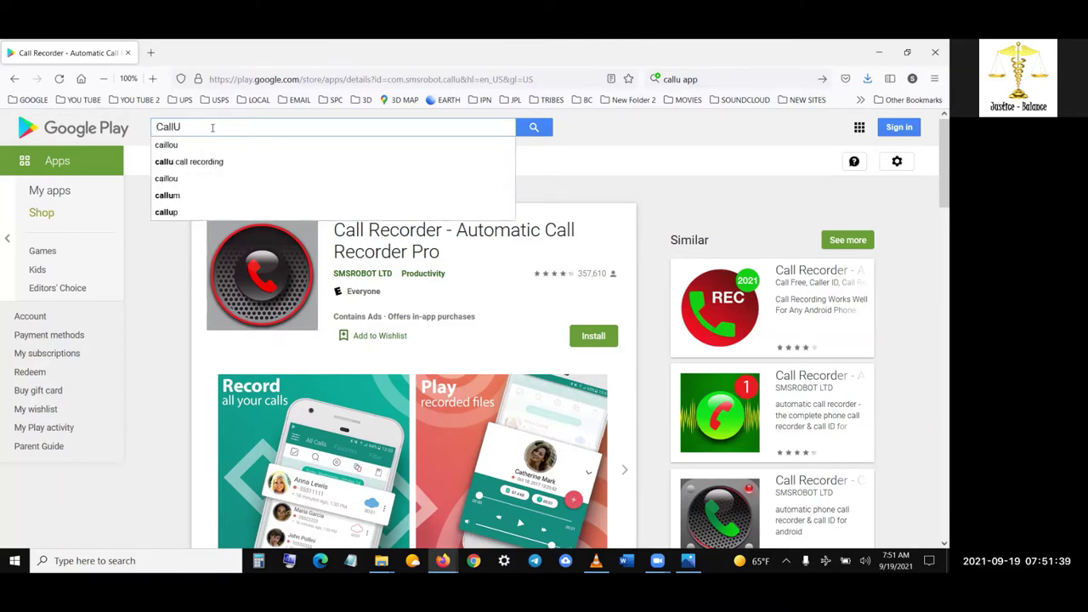
pyautogui.press('Return')
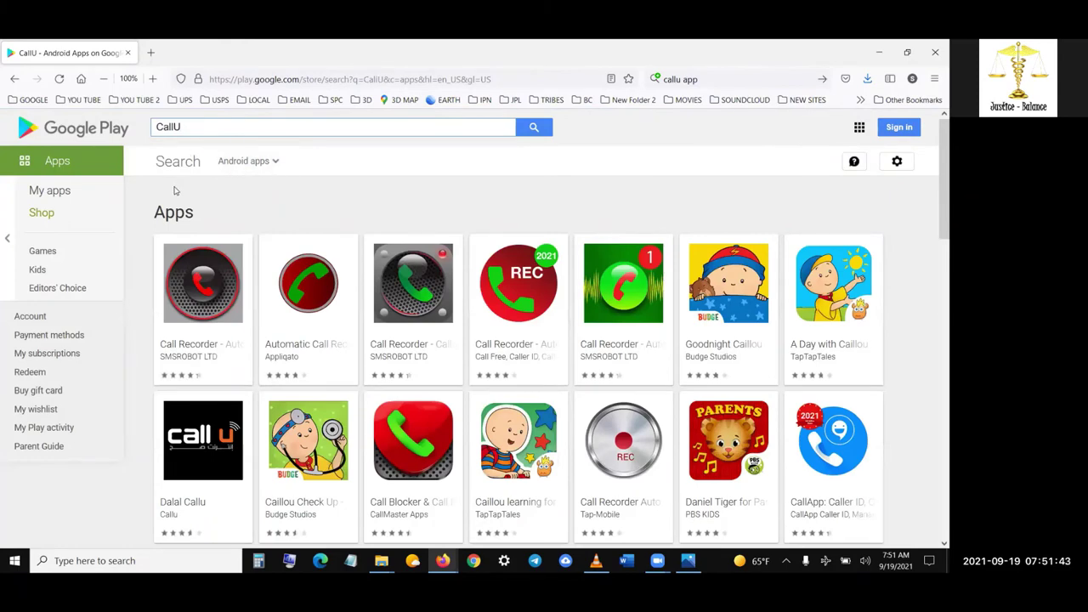
# Open the Call Recorder app page in a new tab and return to the CallU results
pyautogui.rightClick(194, 314)
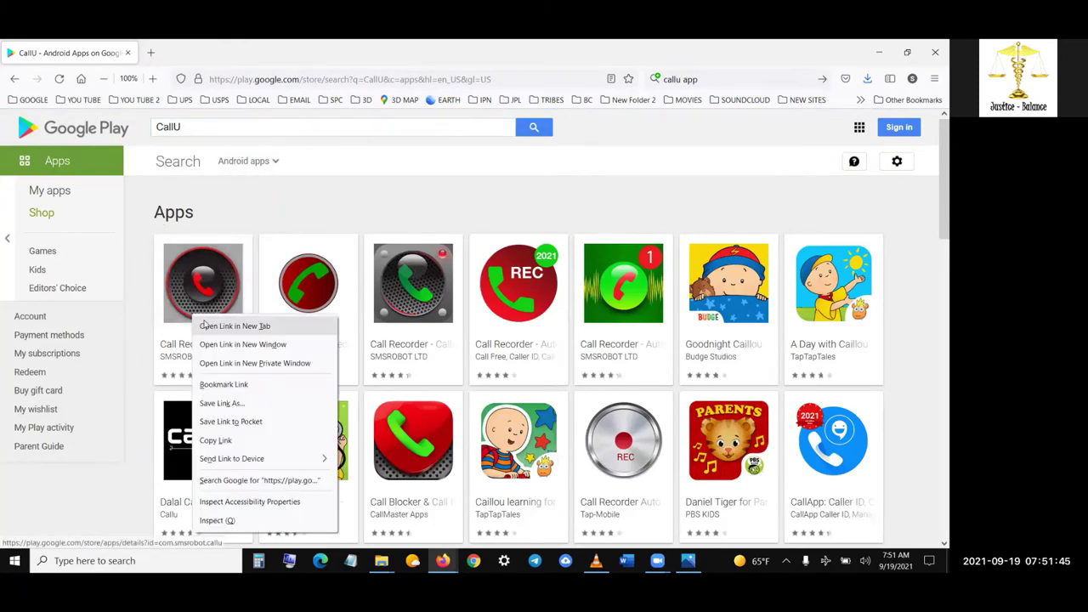
pyautogui.click(208, 324)
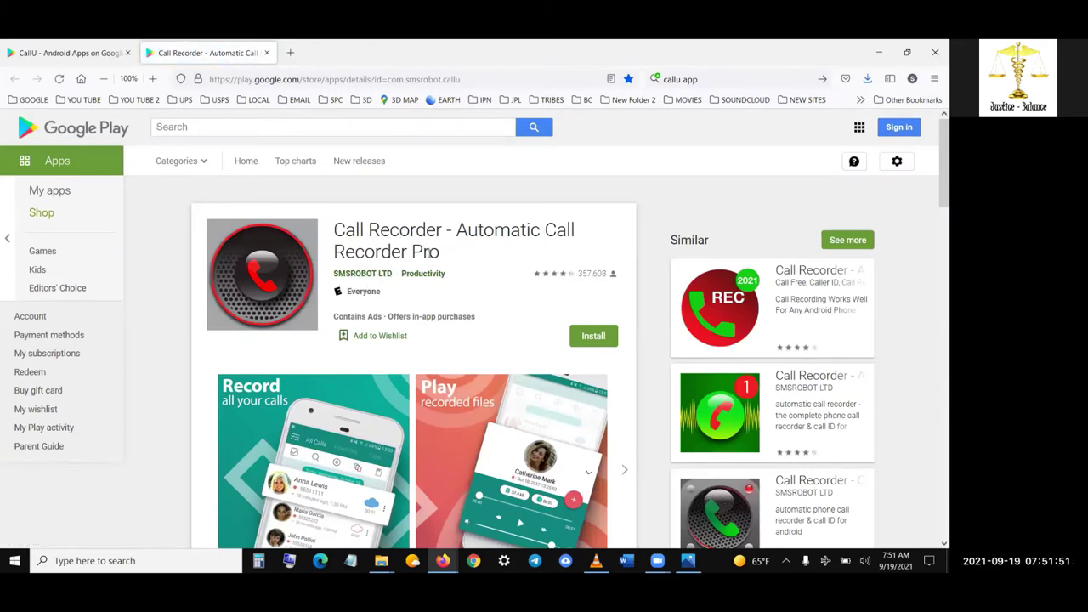
pyautogui.scroll(-3, 928, 506)
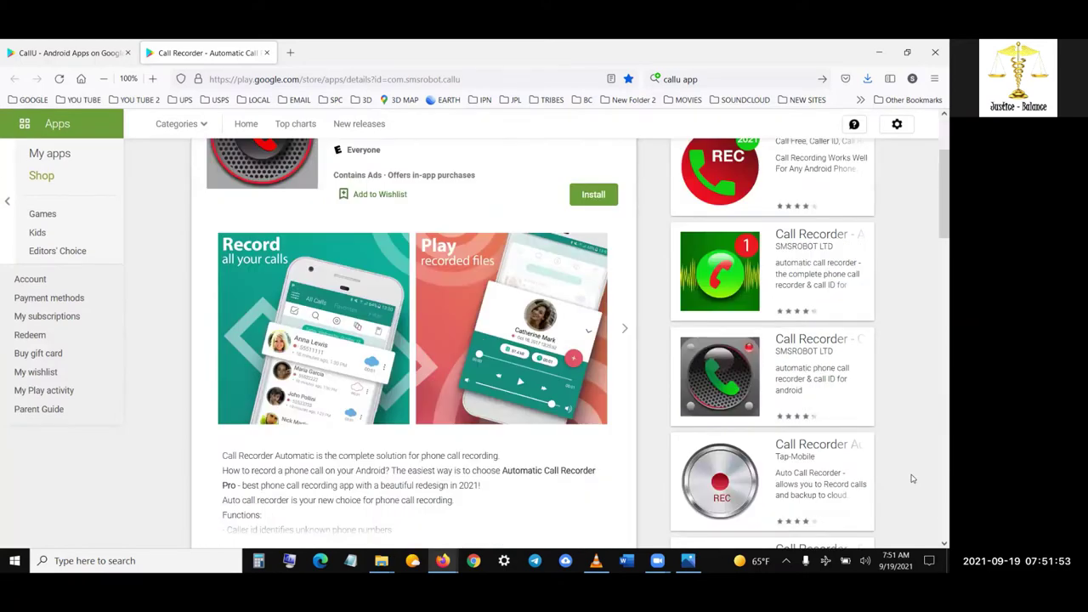
pyautogui.scroll(3, 916, 497)
pyautogui.click(77, 53)
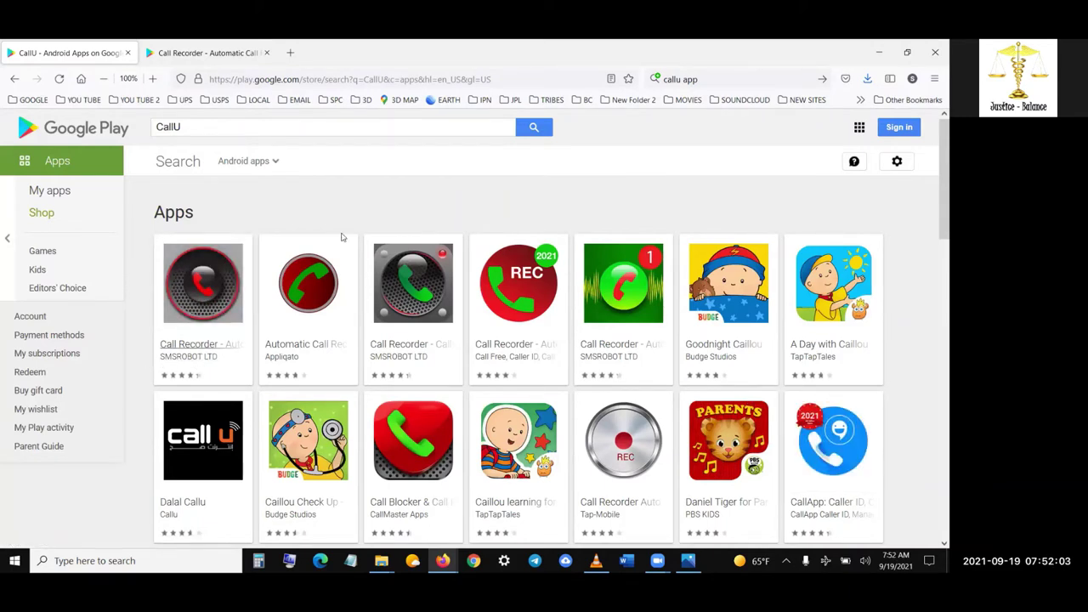
# Return to the Photos rename dialog and step through the title text with arrow keys, leaving it unchanged
pyautogui.click(880, 51)
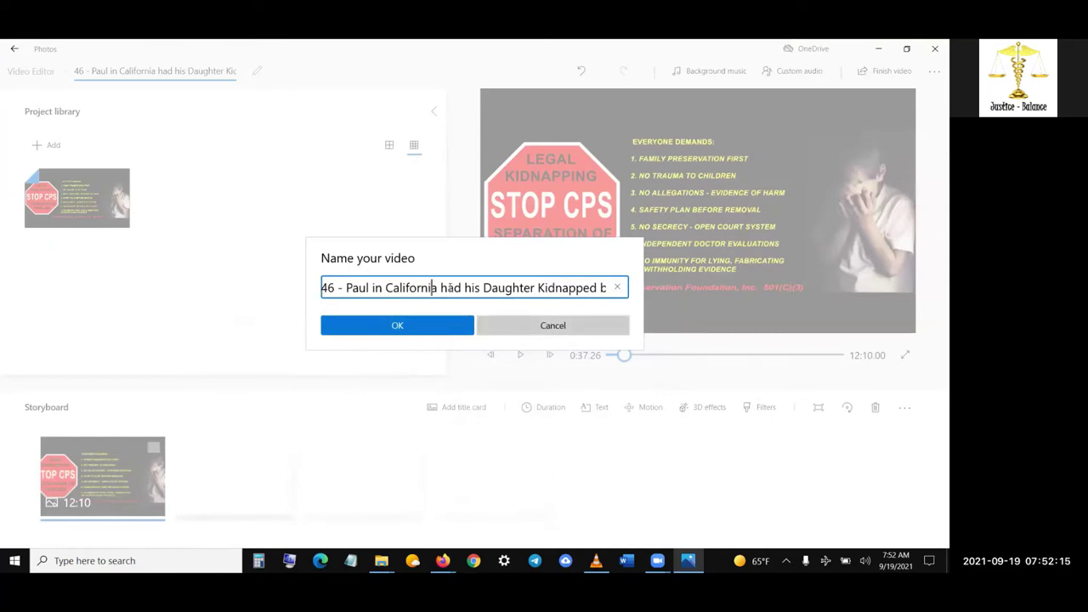
pyautogui.hotkey('ctrl', 'Left')
pyautogui.hotkey('ctrl', 'Left')
pyautogui.hotkey('ctrl', 'Left')
pyautogui.hotkey('ctrl', 'Left')
pyautogui.hotkey('ctrl', 'Left')
pyautogui.hotkey('ctrl', 'Right')
pyautogui.hotkey('ctrl', 'Right')
pyautogui.press('Right')
pyautogui.press('Right')
pyautogui.press('Right')
pyautogui.press('Right')
pyautogui.press('Right')
pyautogui.press('Right')
pyautogui.press('Right')
pyautogui.press('Right')
pyautogui.press('Right')
pyautogui.press('Right')
pyautogui.press('Right')
pyautogui.press('Right')
pyautogui.press('Right')
pyautogui.press('Right')
pyautogui.press('Right')
pyautogui.press('Right')
pyautogui.press('Right')
pyautogui.press('Right')
pyautogui.press('Right')
pyautogui.press('Right')
pyautogui.press('Right')
pyautogui.press('Right')
pyautogui.press('Right')
pyautogui.press('Right')
pyautogui.press('Right')
pyautogui.press('Right')
pyautogui.press('Right')
pyautogui.press('Right')
pyautogui.press('Right')
pyautogui.press('Right')
pyautogui.press('Right')
pyautogui.press('Right')
pyautogui.press('Right')
pyautogui.press('Right')
pyautogui.press('Right')
pyautogui.press('Right')
pyautogui.press('Right')
pyautogui.press('Right')
pyautogui.press('Right')
pyautogui.press('Right')
pyautogui.press('Right')
pyautogui.press('Right')
pyautogui.press('Right')
pyautogui.press('Right')
pyautogui.press('Right')
pyautogui.press('Right')
pyautogui.press('Right')
pyautogui.press('Right')
pyautogui.press('Right')
pyautogui.press('Right')
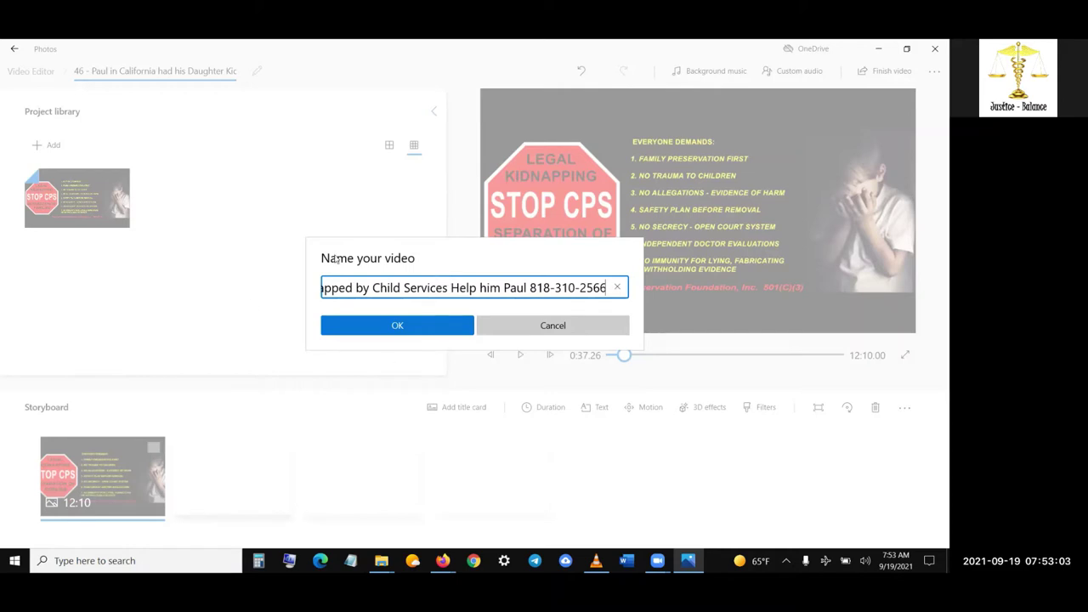
# Confirm the long title with OK in the Name your video dialog
pyautogui.click(431, 330)
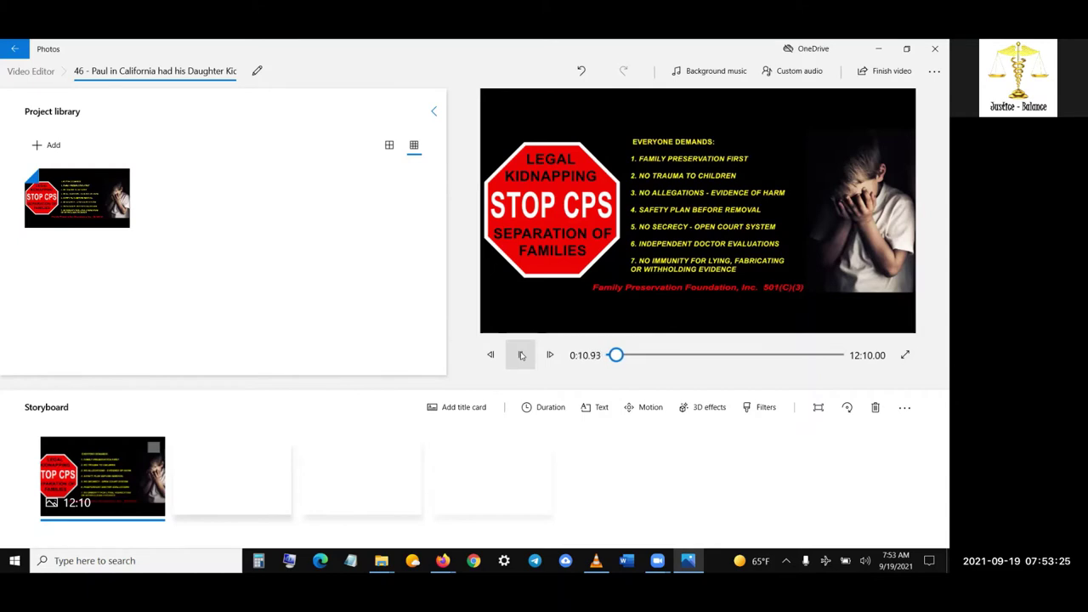
# Pause the preview playback at 0:12.23
pyautogui.click(521, 356)
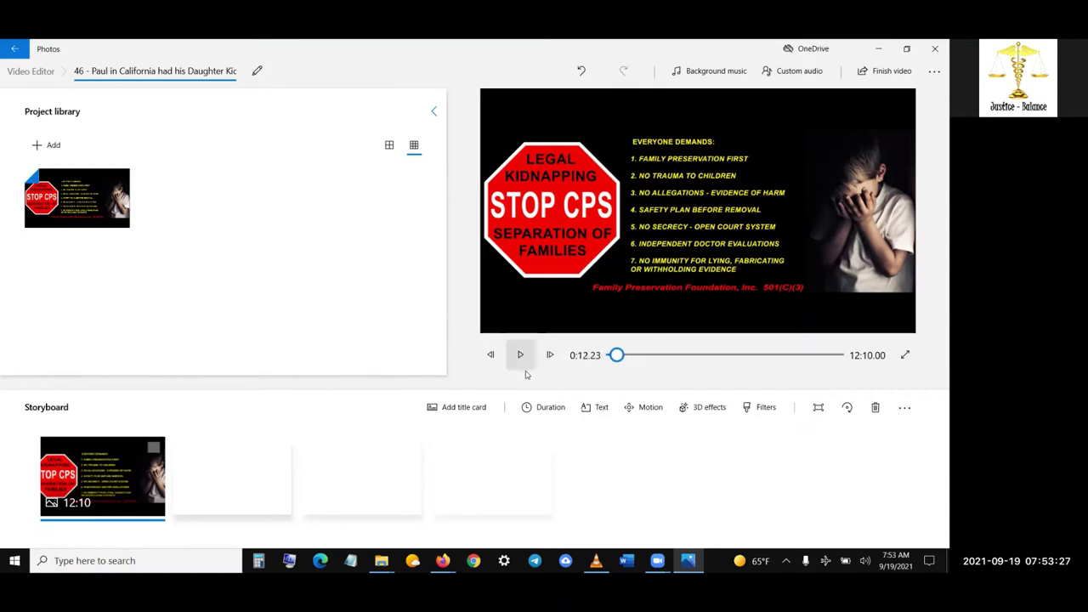